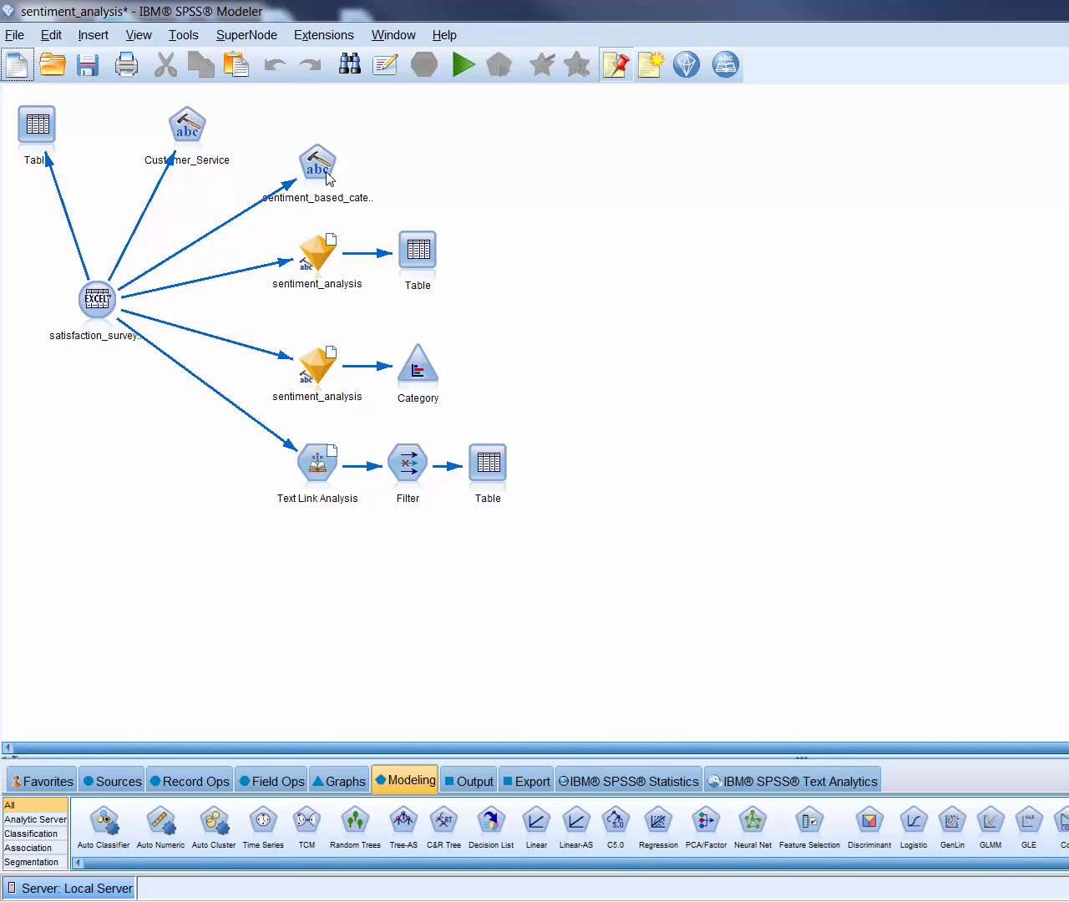
Step: Run the sentiment_based_categories text mining node with its existing model settings to start an interactive workbench session
{"action": "left_click", "coordinate": [326, 177]}
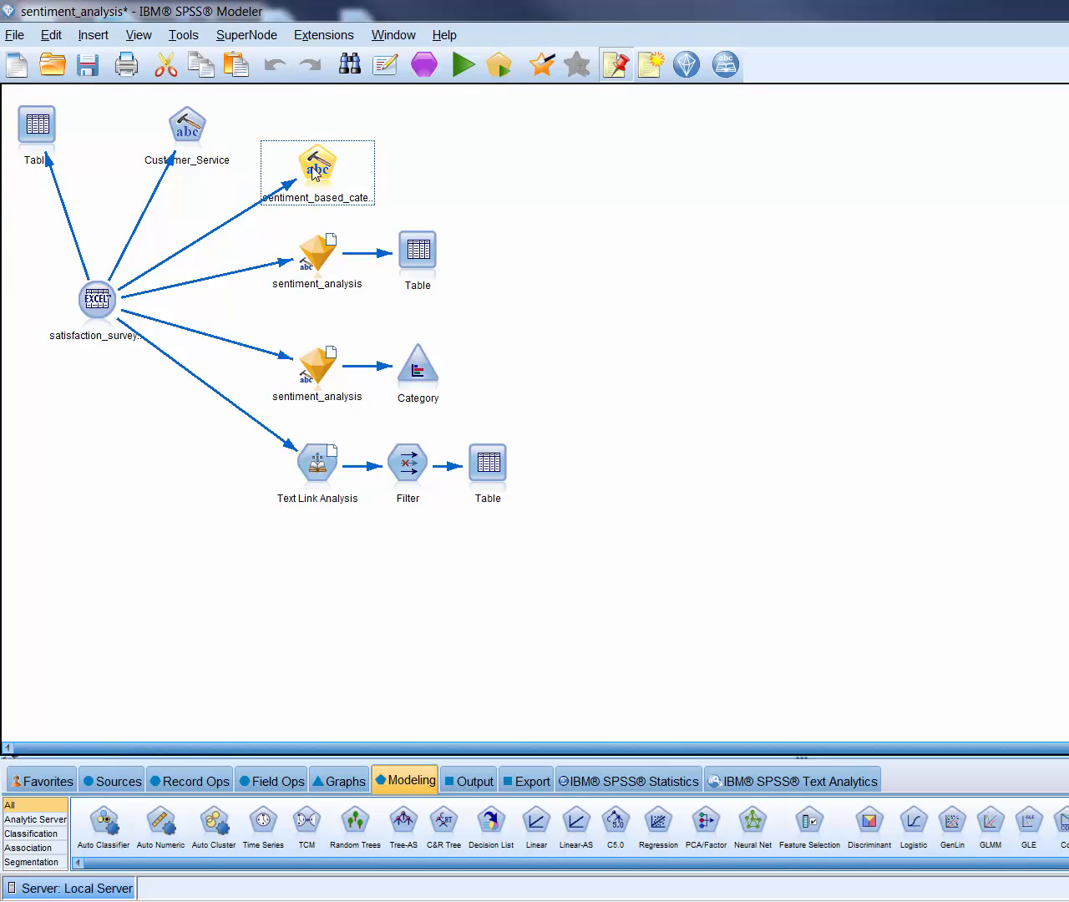
{"action": "double_click", "coordinate": [313, 168]}
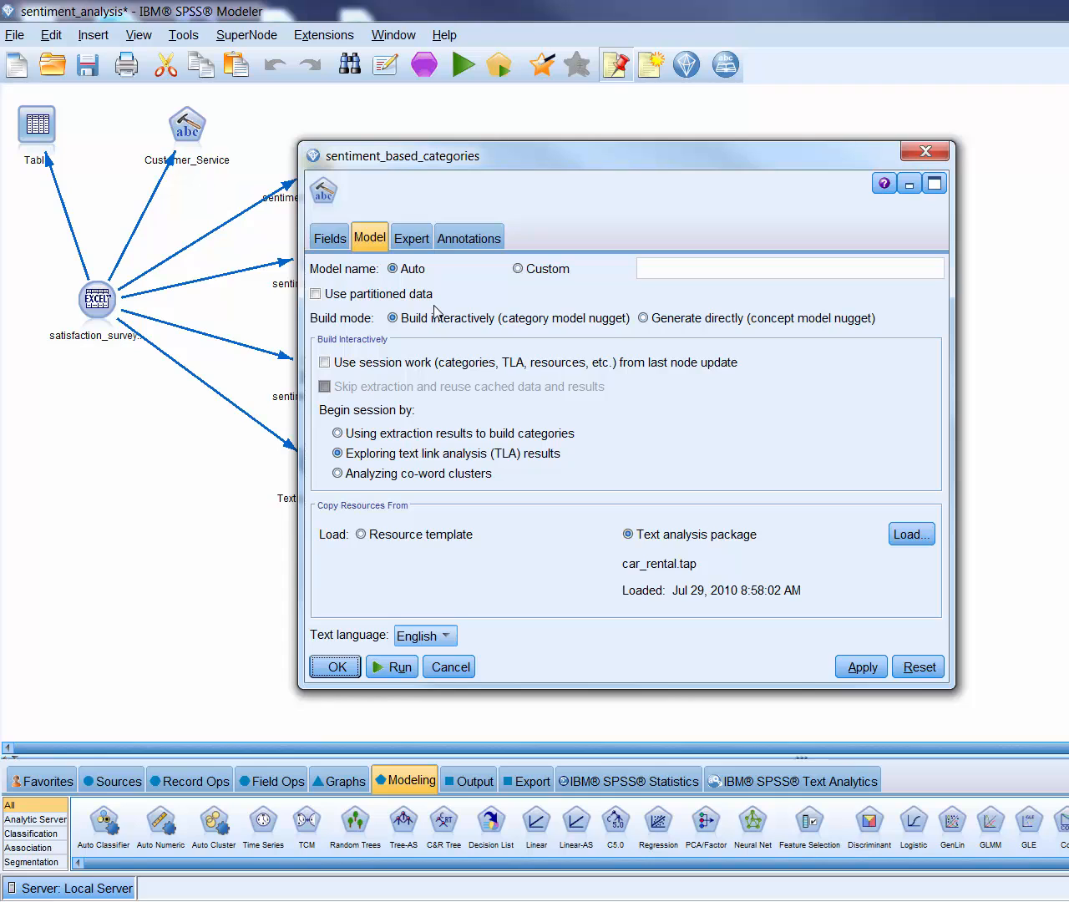
{"action": "left_click", "coordinate": [394, 667]}
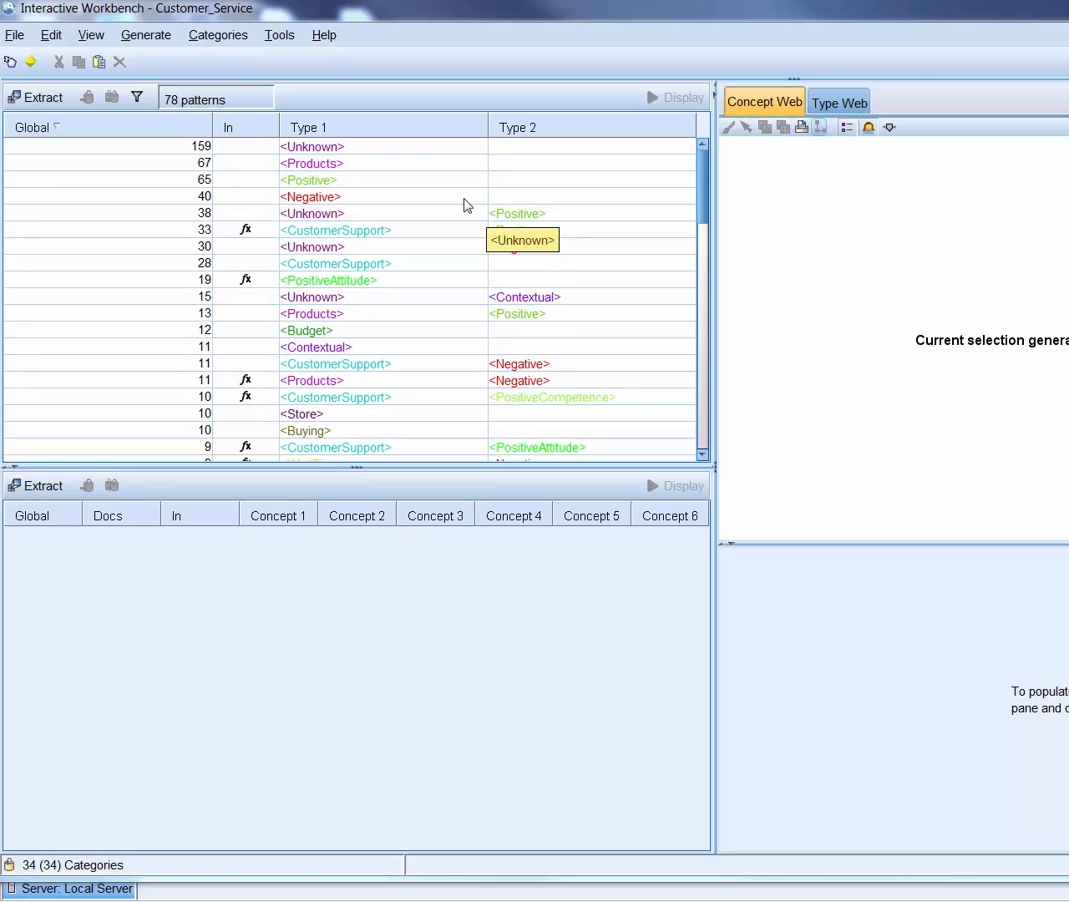
Step: Sort the type patterns by Type 1 and examine the concepts for CustomerSupport alone and for CustomerSupport with PositiveCompetence
{"action": "left_click", "coordinate": [377, 131]}
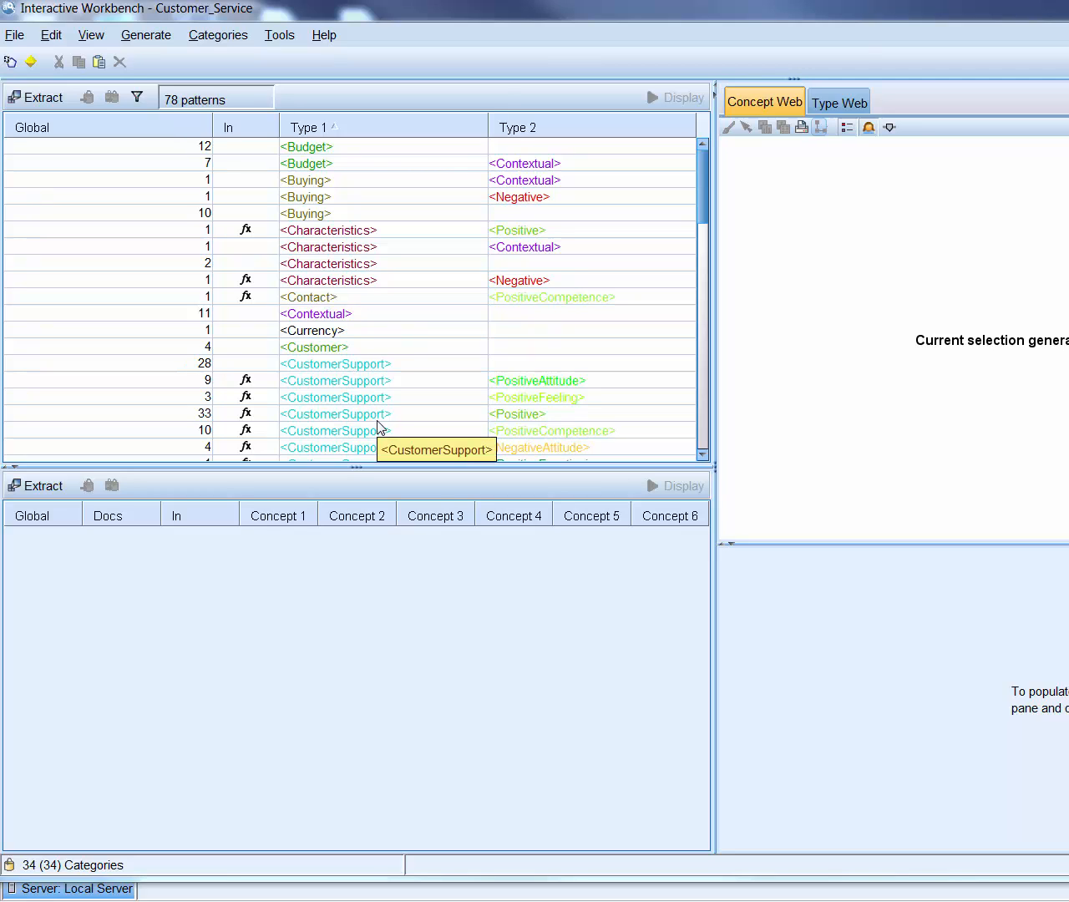
{"action": "left_click", "coordinate": [334, 363]}
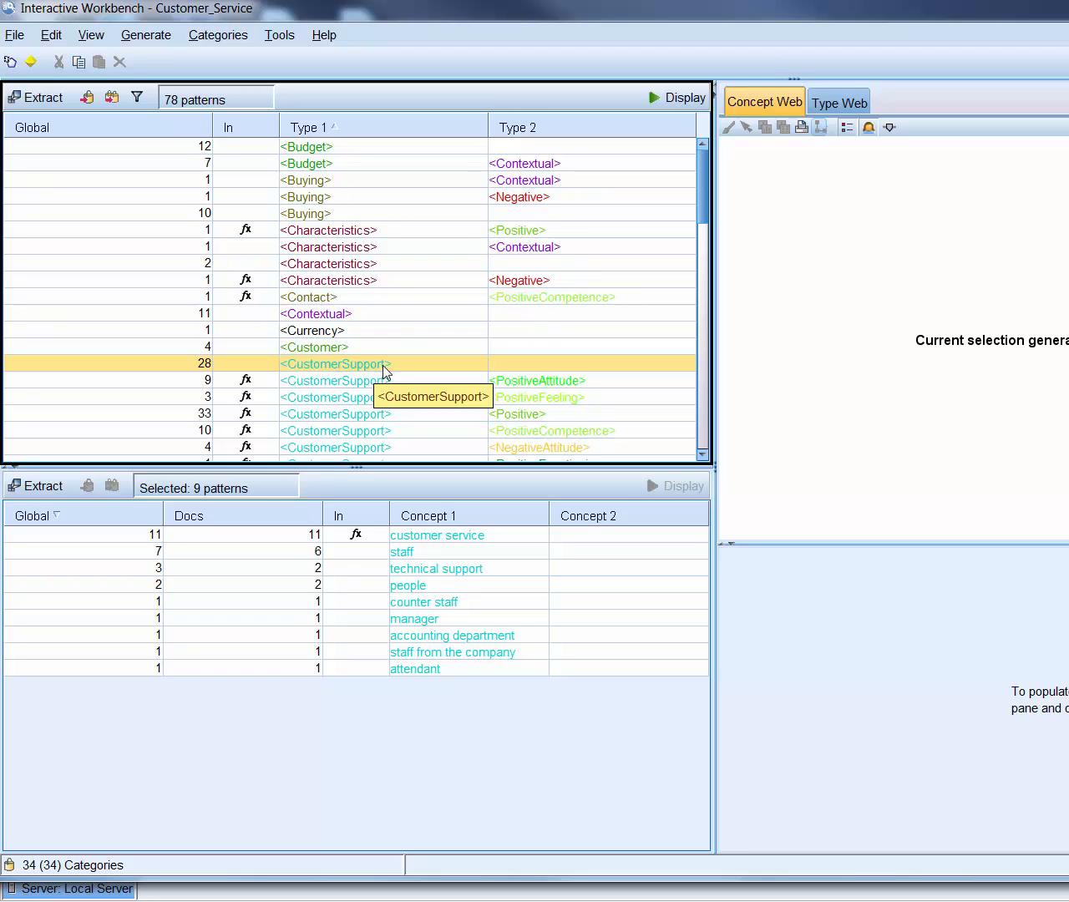
{"action": "left_click", "coordinate": [375, 430]}
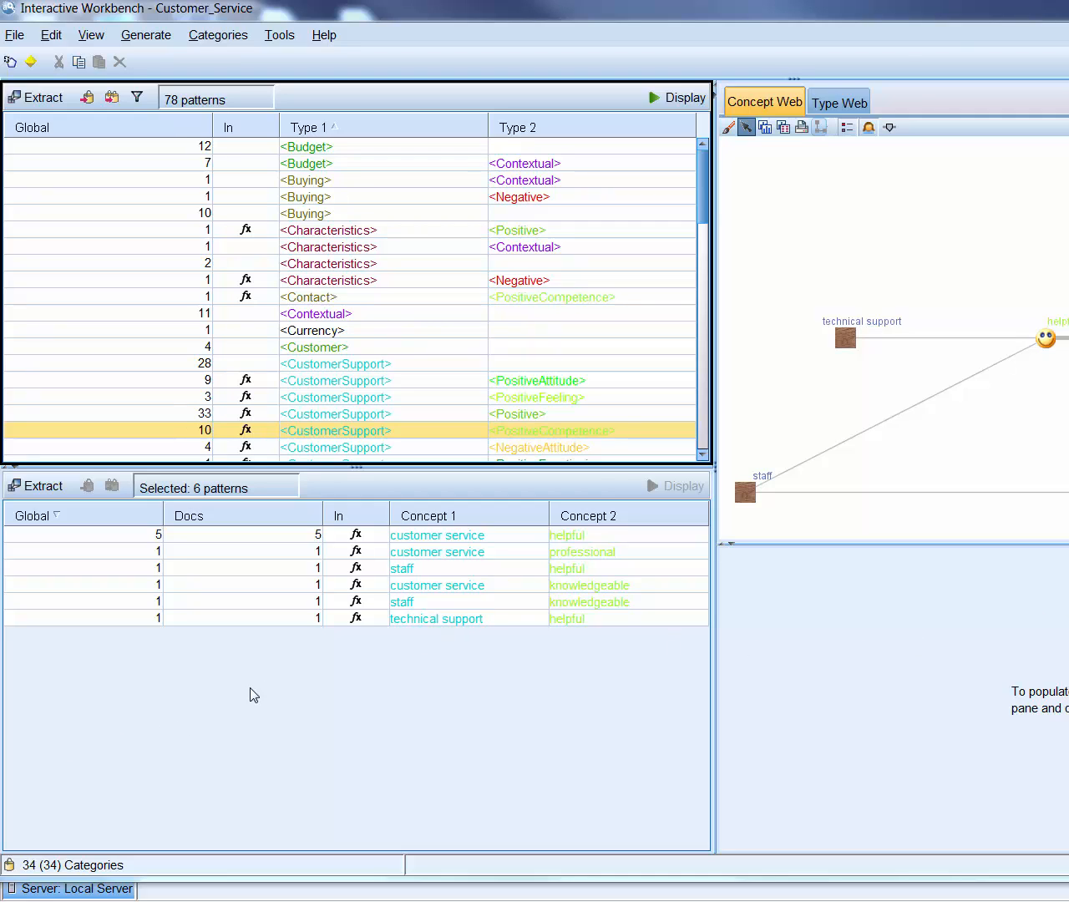
Step: Display the survey responses for the customer service concept within the standalone CustomerSupport pattern
{"action": "left_click", "coordinate": [340, 364]}
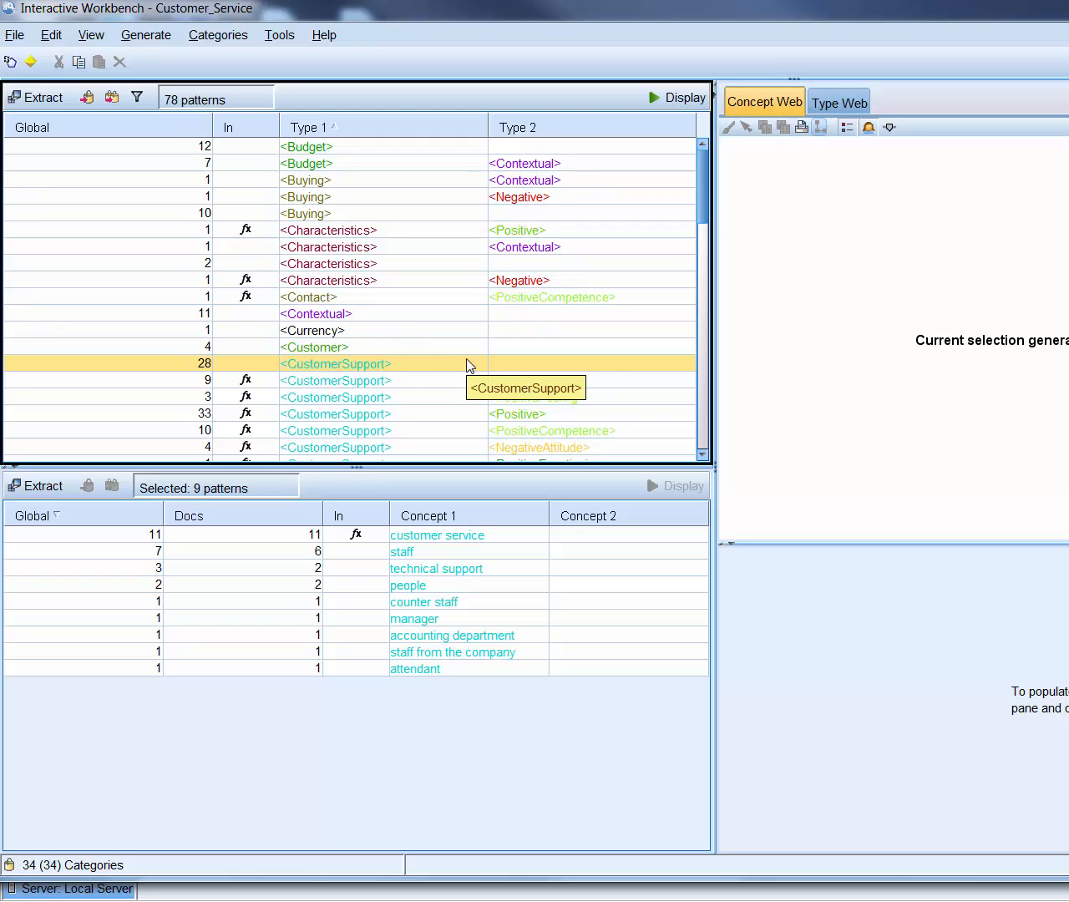
{"action": "left_click", "coordinate": [415, 538]}
{"action": "left_click", "coordinate": [660, 487]}
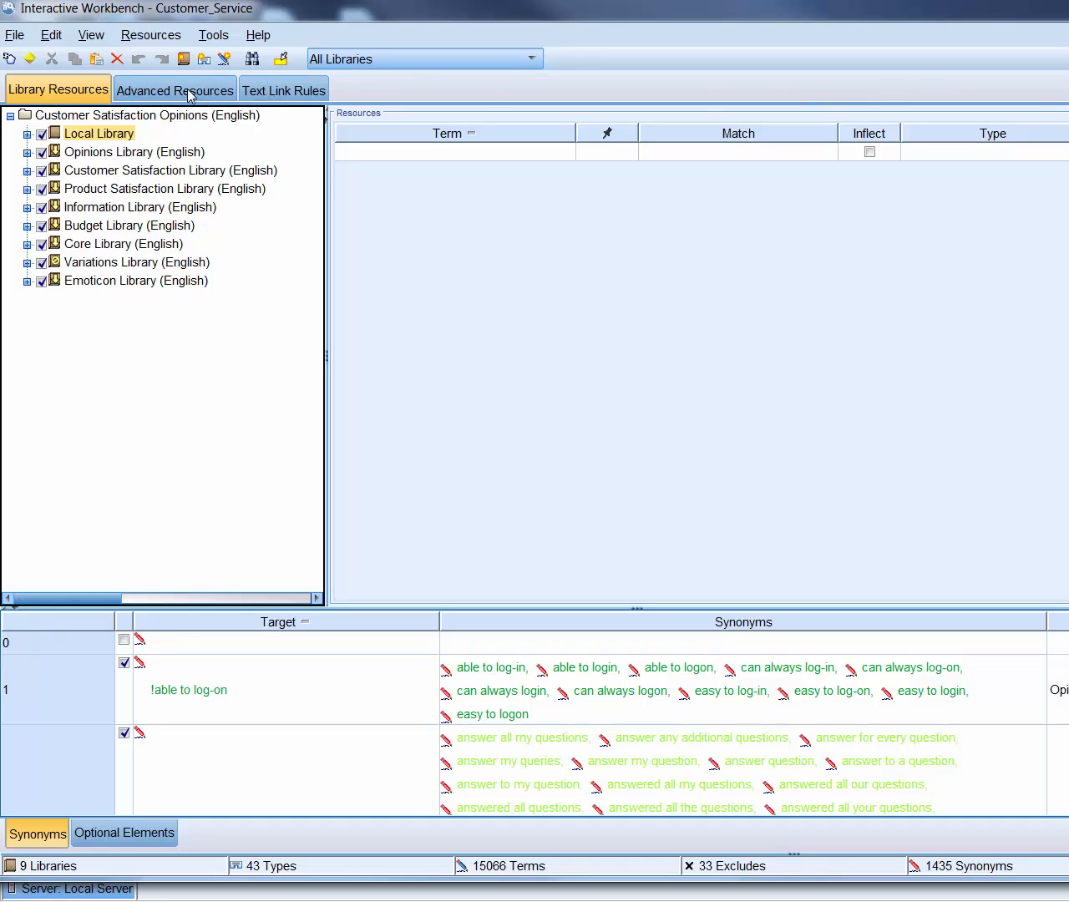
Step: Save the current linguistic resources as a resource template named "Sentiment Car Surveys"
{"action": "left_click", "coordinate": [153, 38]}
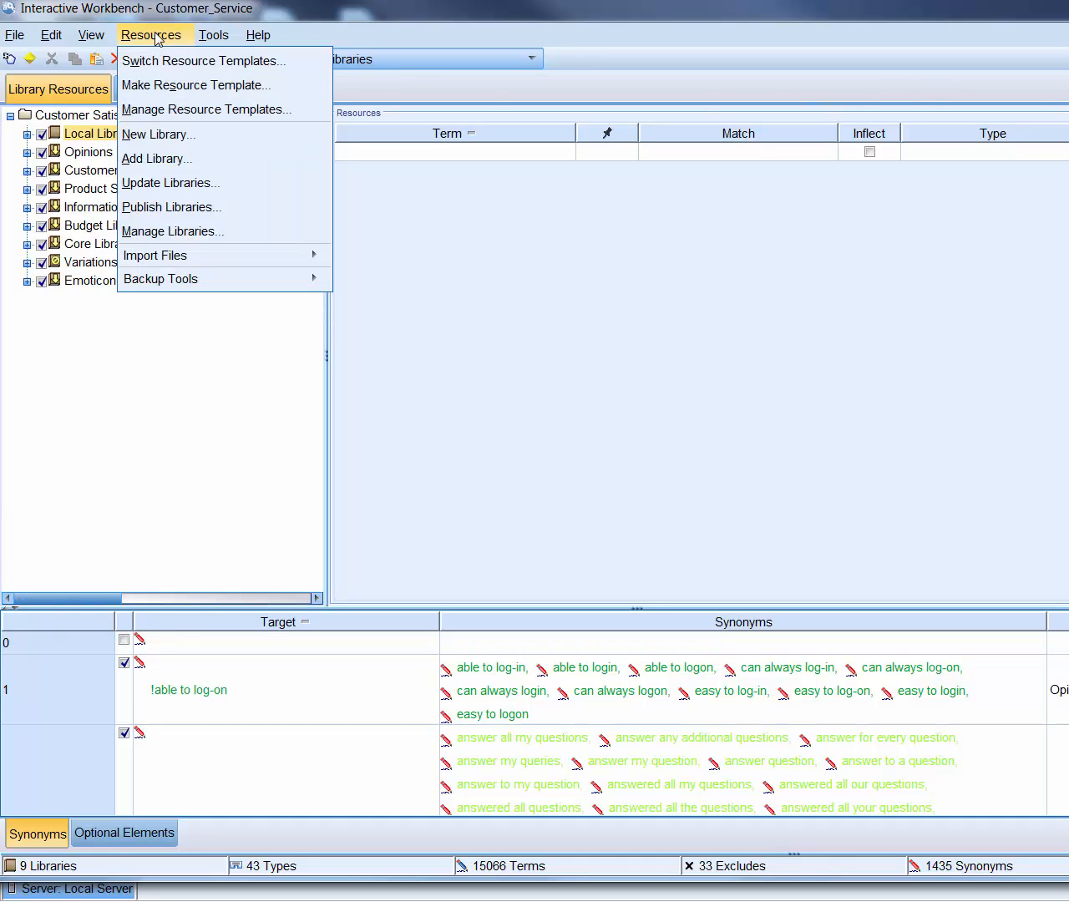
{"action": "left_click", "coordinate": [184, 86]}
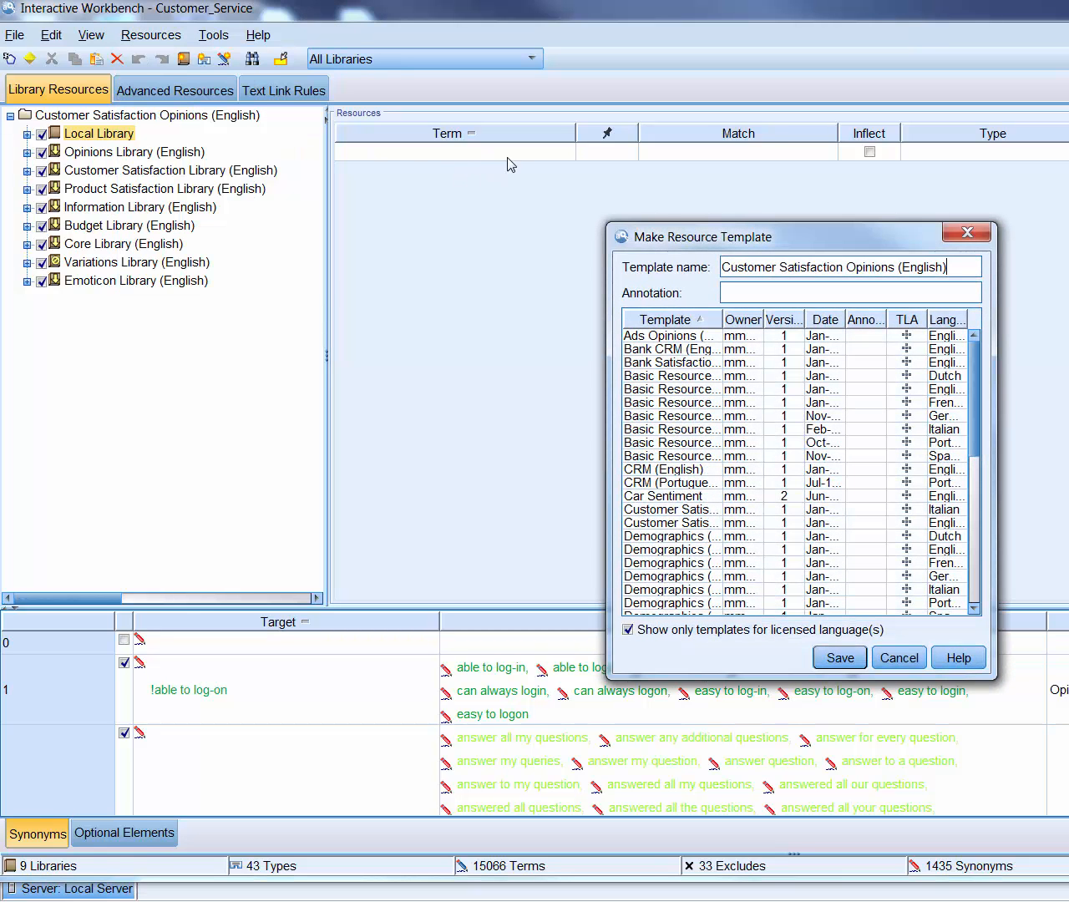
{"action": "left_click_drag", "start_coordinate": [723, 264], "coordinate": [926, 288]}
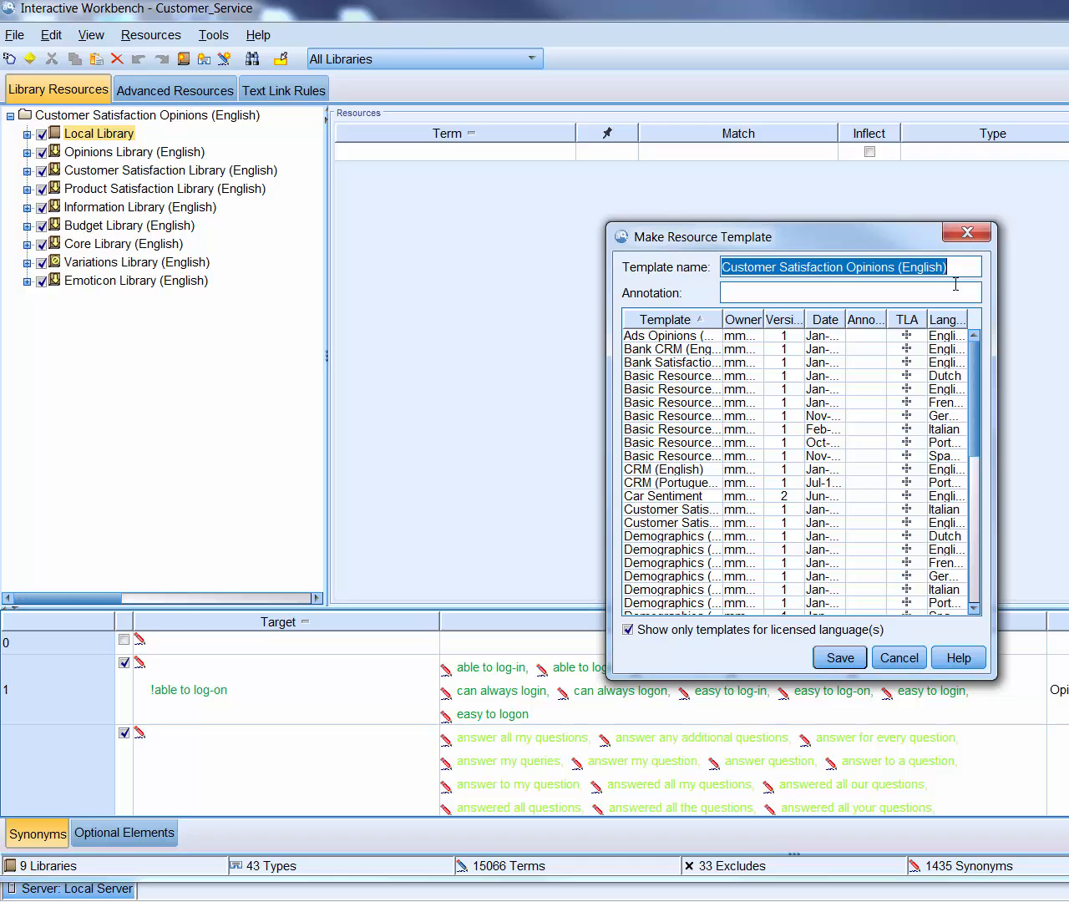
{"action": "type", "text": "Sentiment"}
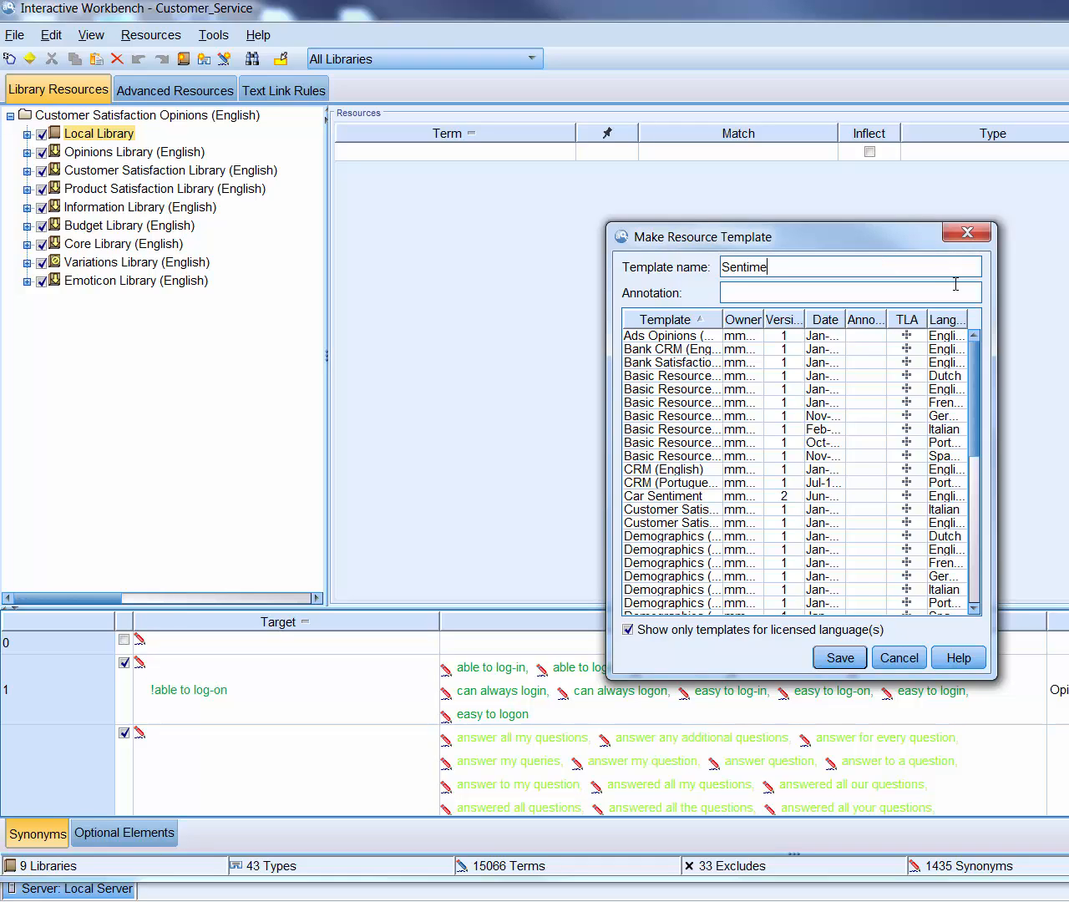
{"action": "type", "text": " Car Surveys"}
{"action": "left_click", "coordinate": [840, 657]}
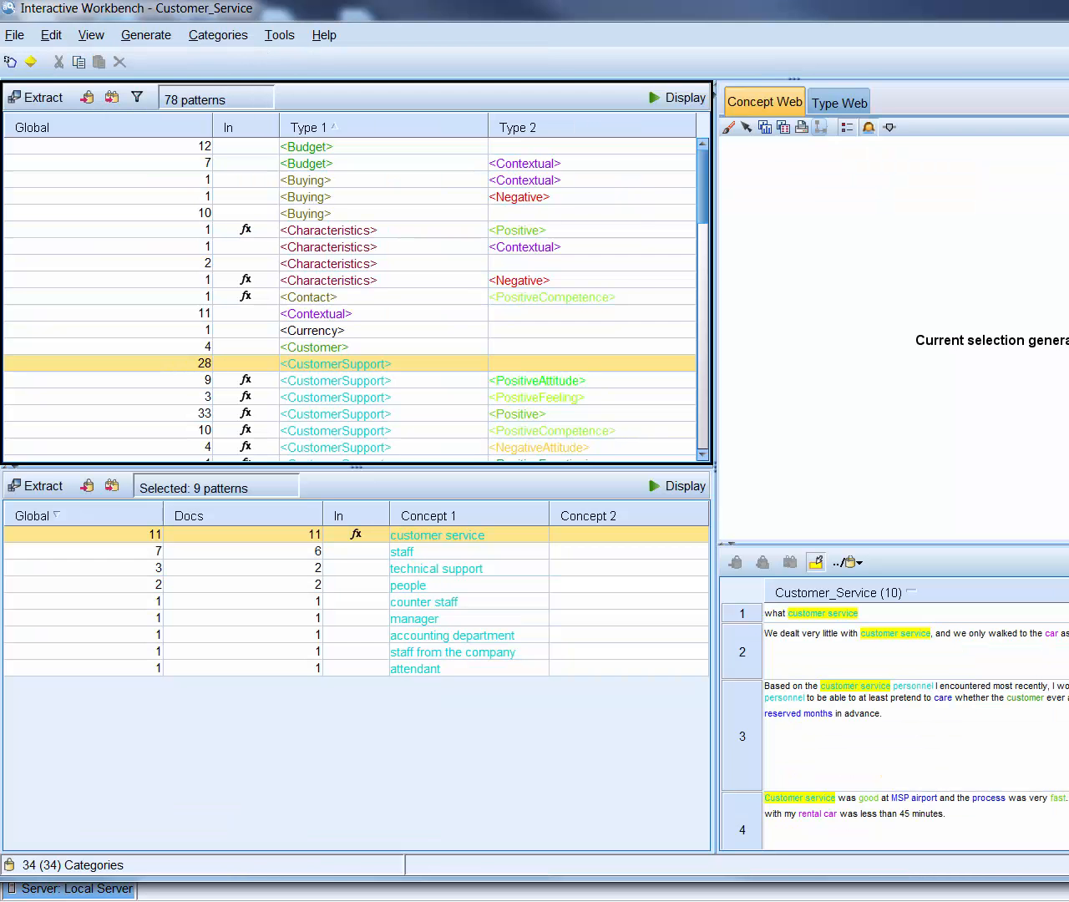
Step: Add the word "walked" from the second customer service response to a type and rerun the extraction
{"action": "left_click", "coordinate": [1006, 638]}
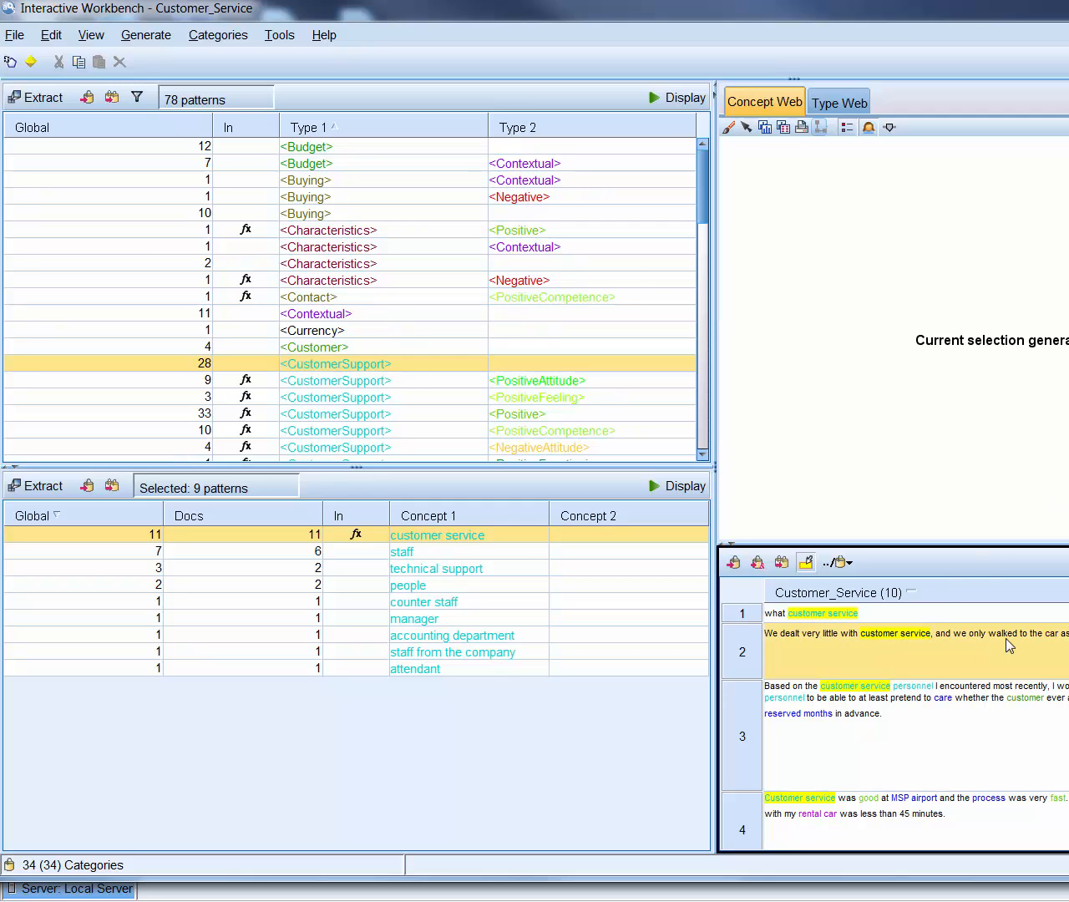
{"action": "left_click_drag", "start_coordinate": [989, 633], "coordinate": [1019, 633]}
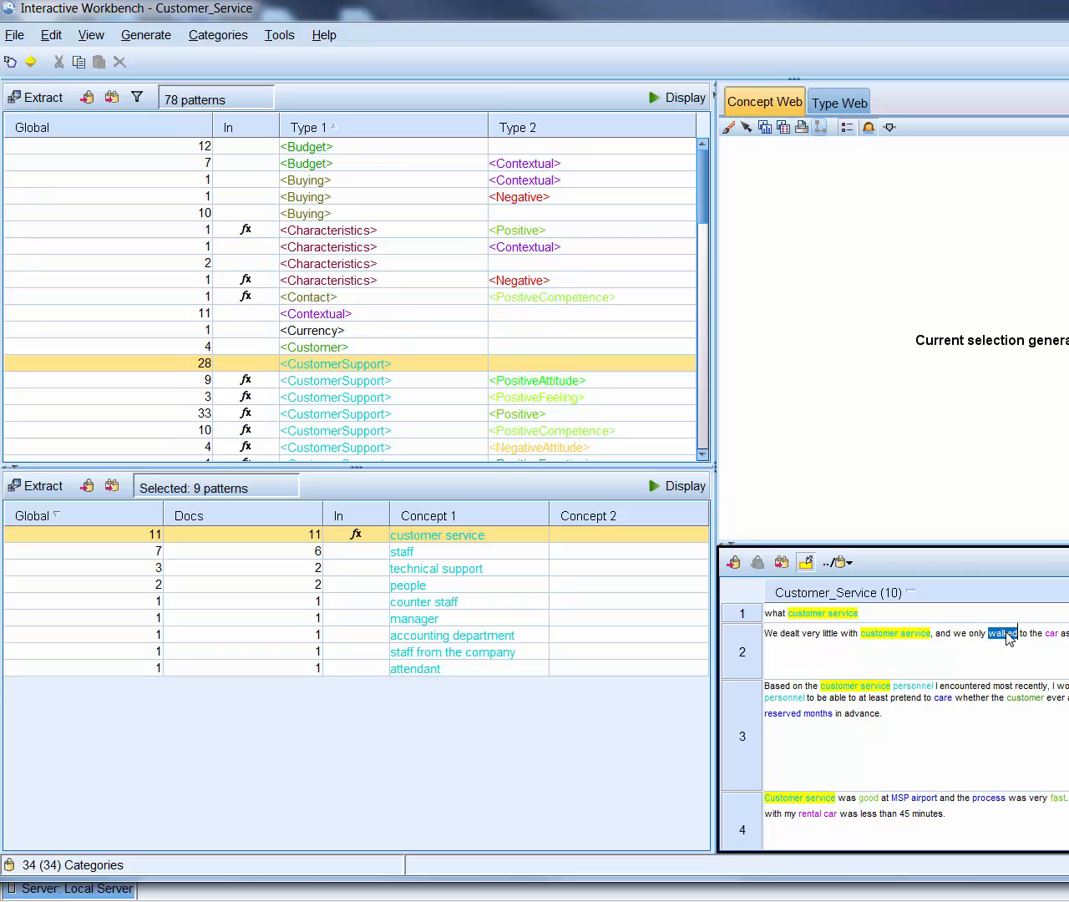
{"action": "right_click", "coordinate": [1006, 633]}
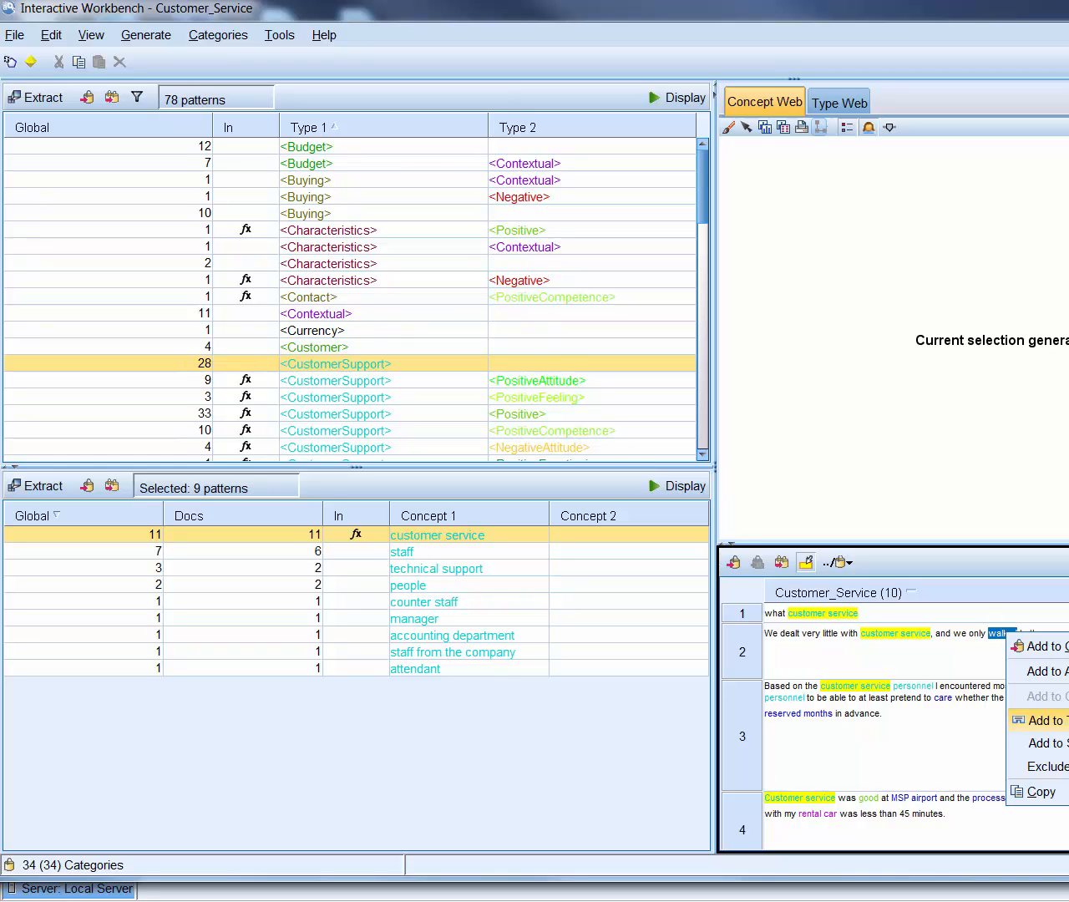
{"action": "left_click", "coordinate": [1068, 721]}
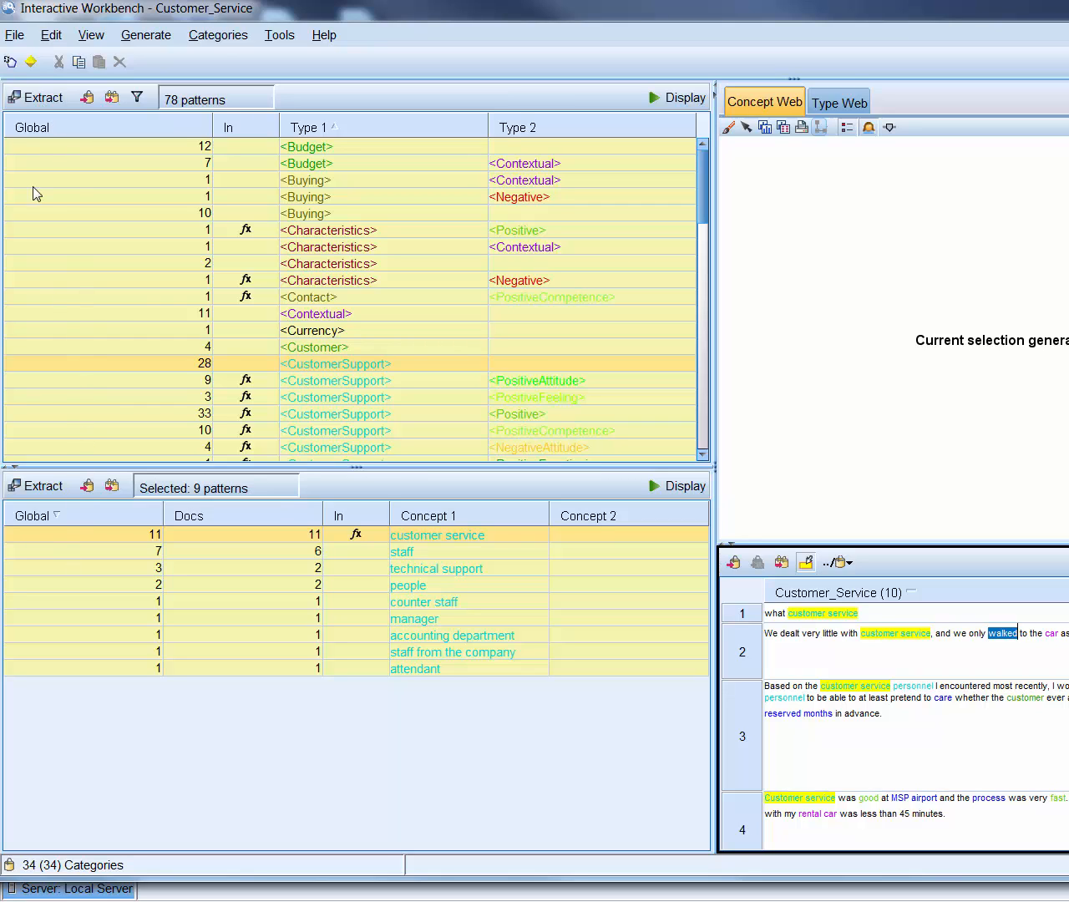
{"action": "left_click", "coordinate": [36, 98]}
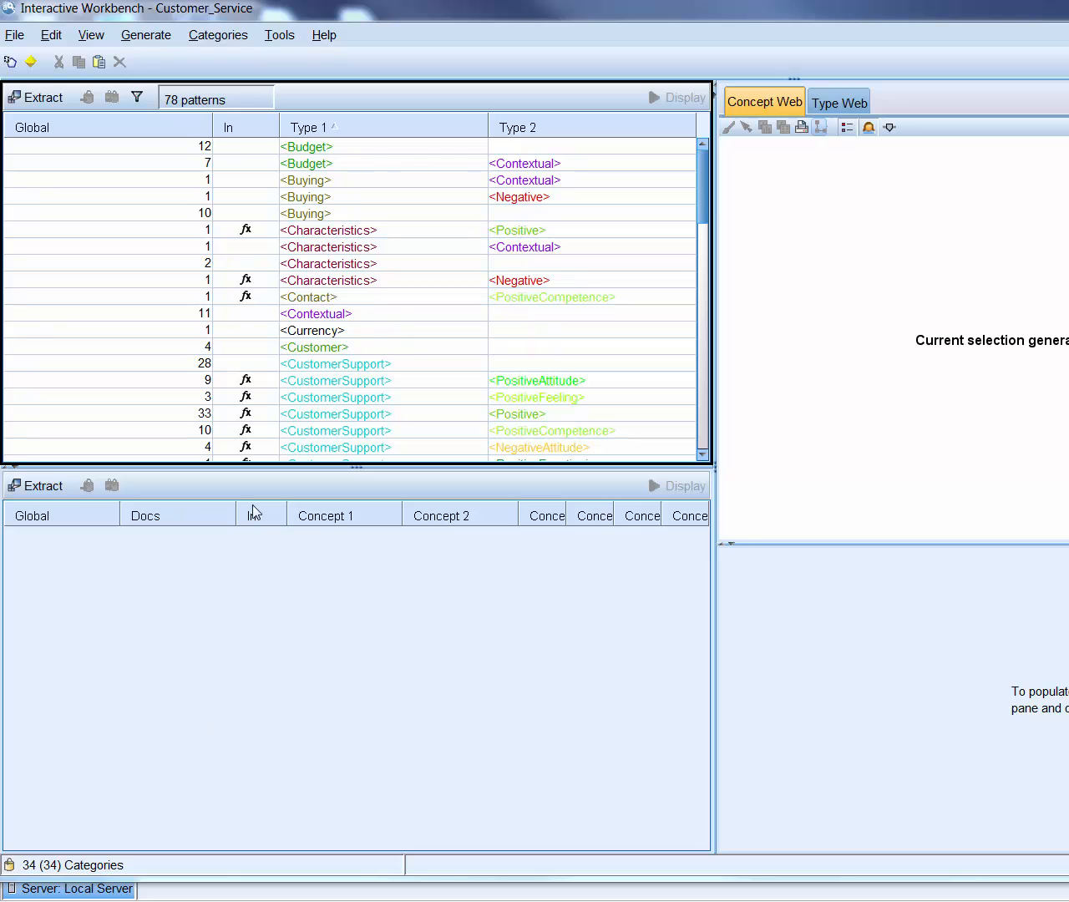
Step: Redisplay the customer service responses of the standalone CustomerSupport pattern to check how "walked" is typed after the extraction
{"action": "left_click", "coordinate": [322, 366]}
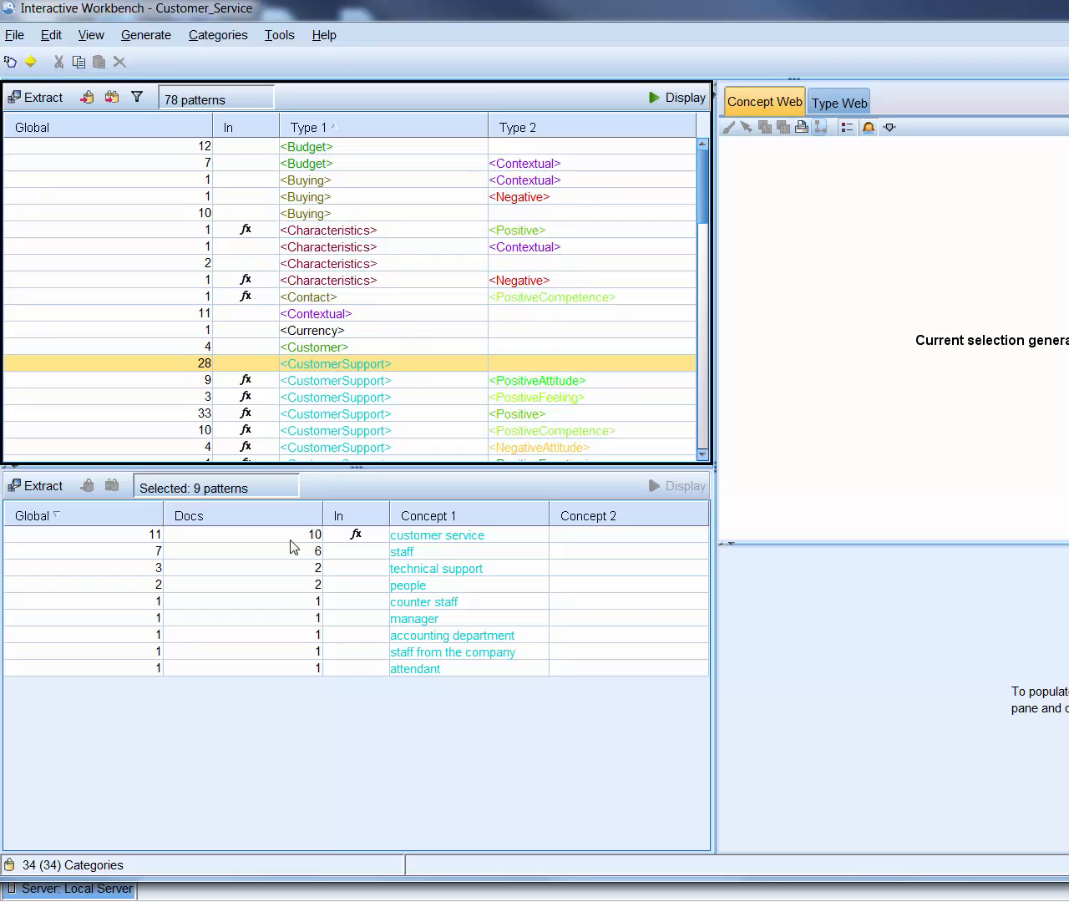
{"action": "left_click", "coordinate": [398, 539]}
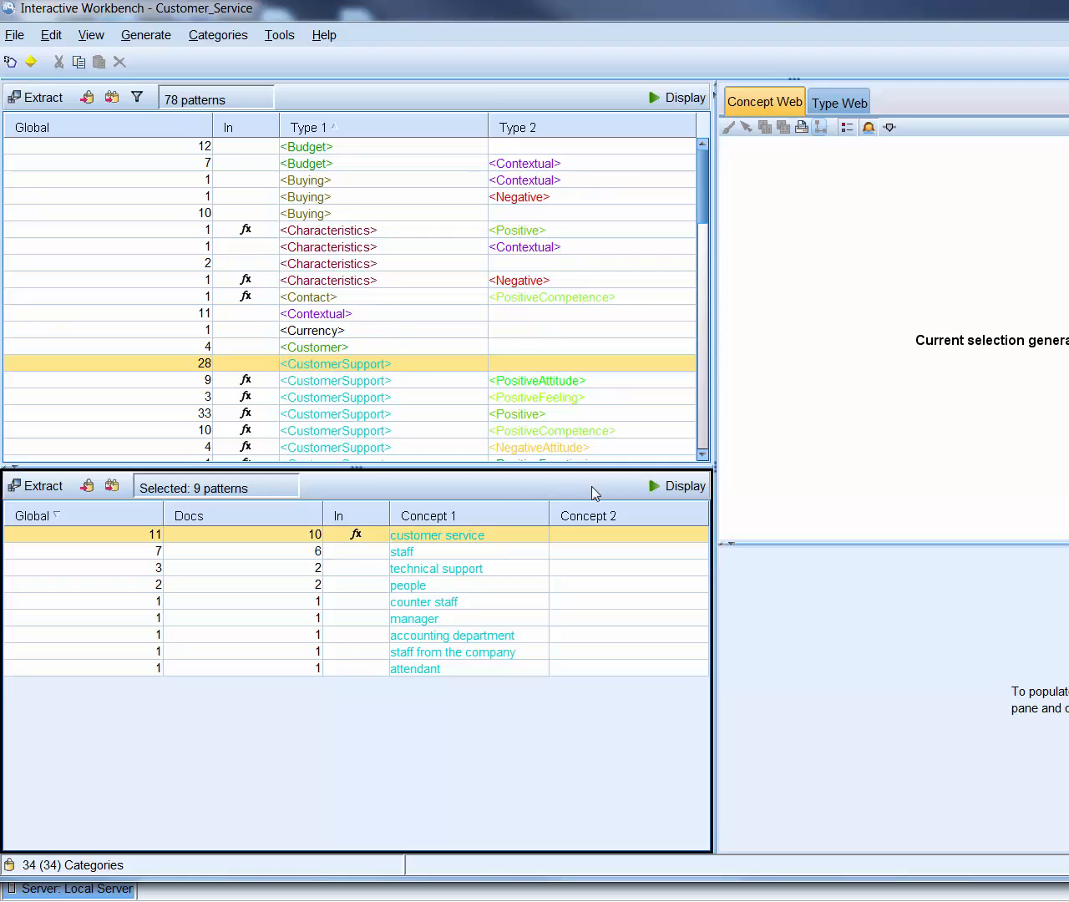
{"action": "left_click", "coordinate": [679, 487]}
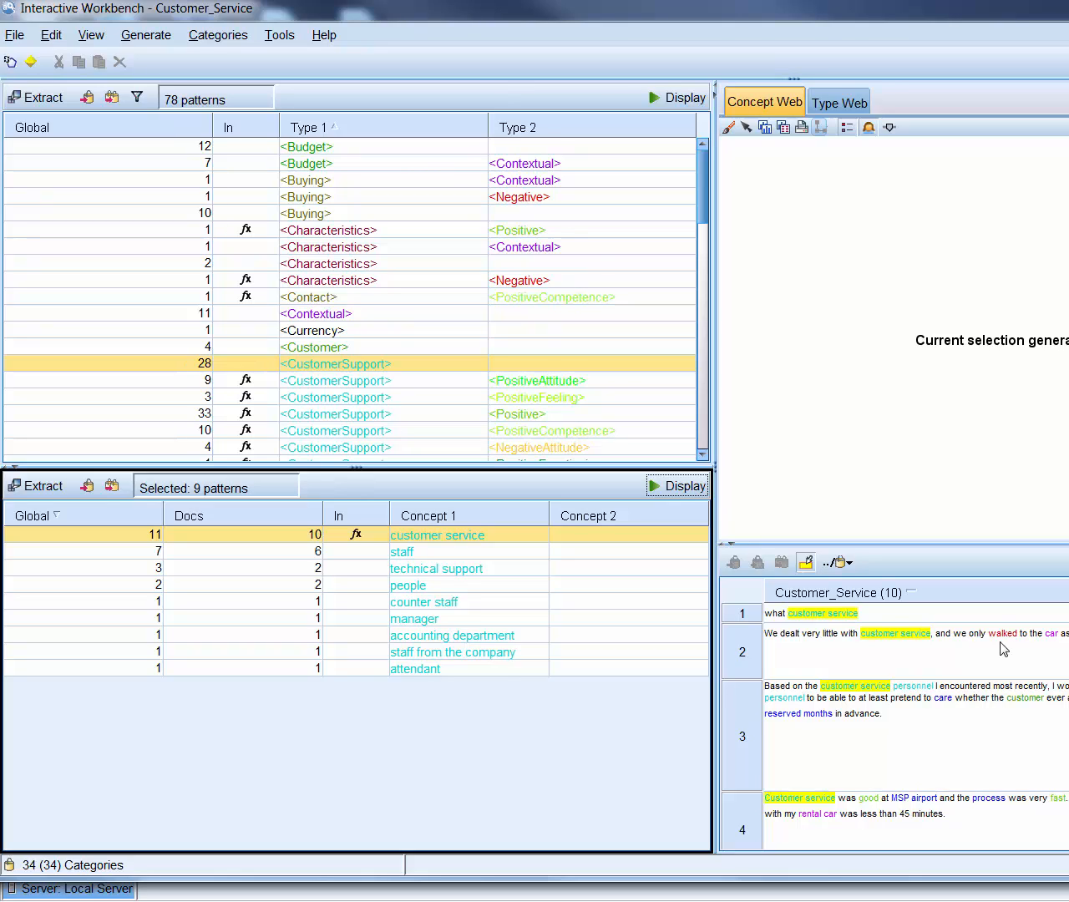
Step: Sort the type patterns by Type 2 and select the Products with NegativeFunctioning pattern
{"action": "left_click", "coordinate": [517, 129]}
{"action": "left_click_drag", "start_coordinate": [696, 195], "coordinate": [705, 382]}
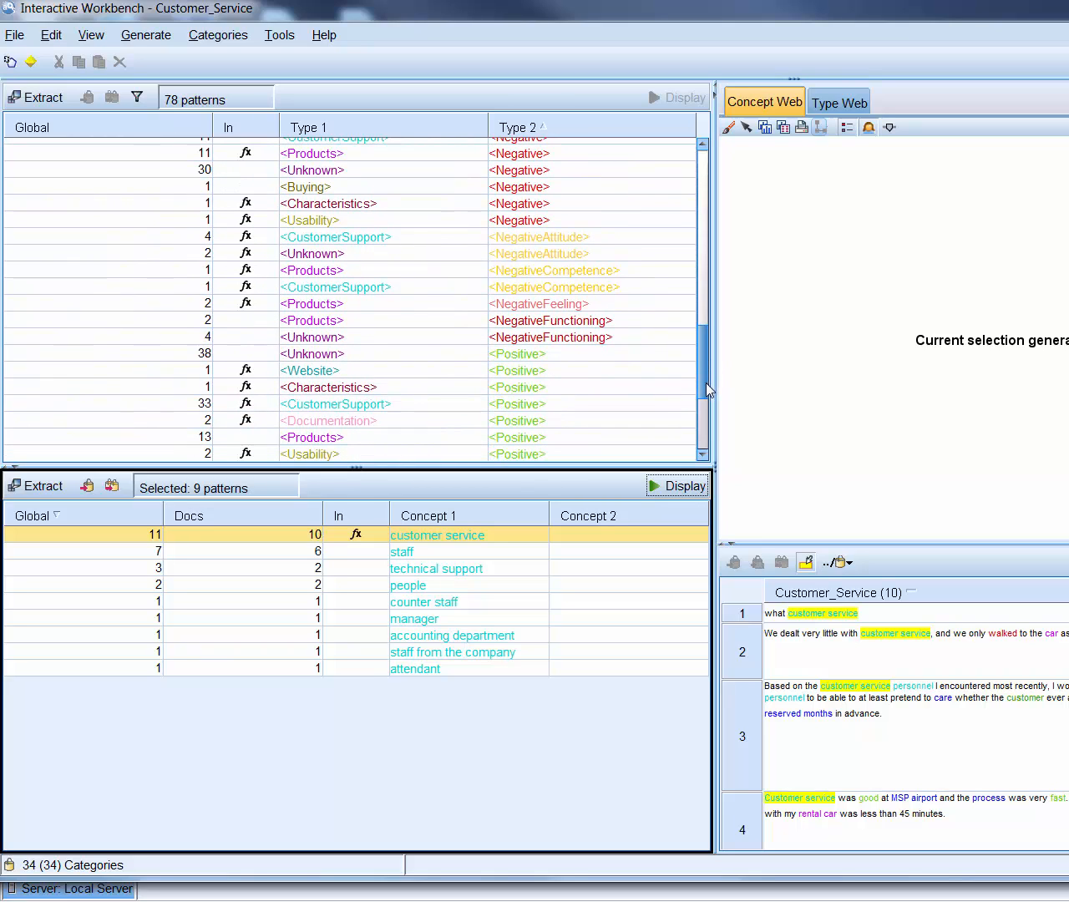
{"action": "left_click", "coordinate": [543, 320]}
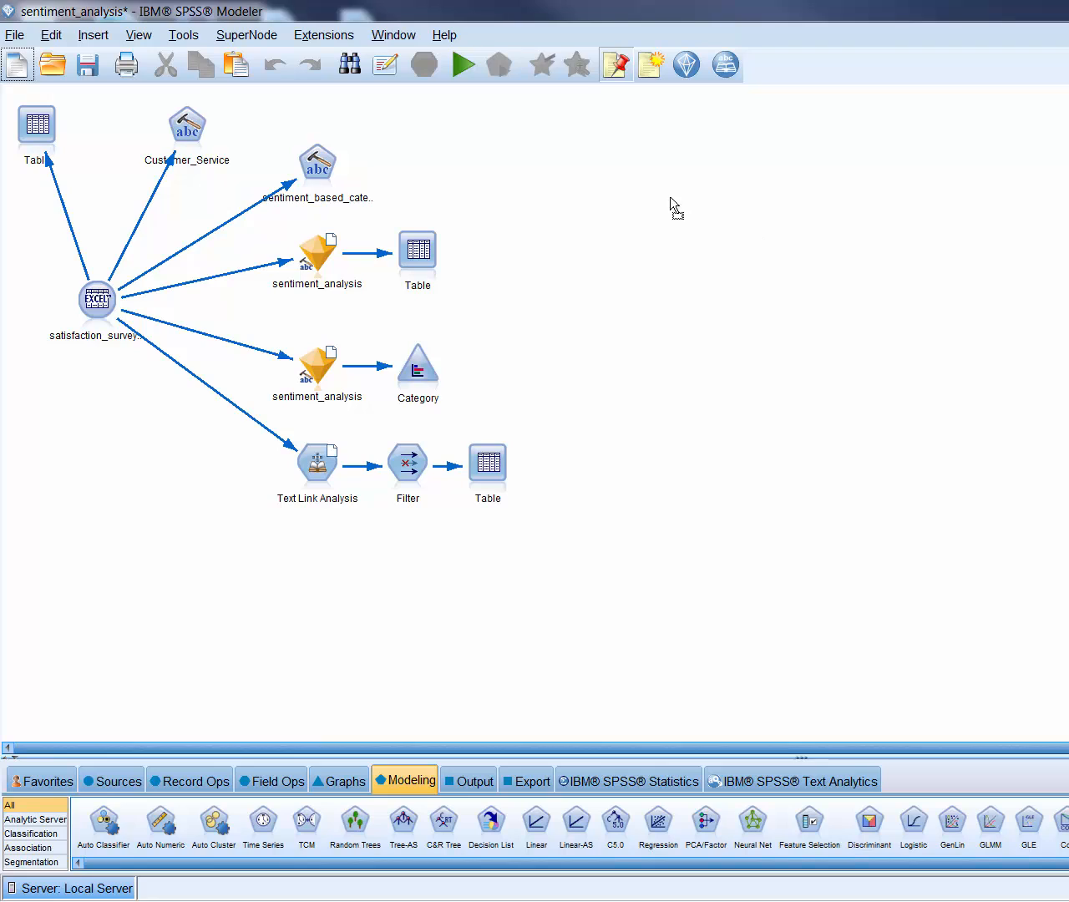
Step: Place the generated sentiment_based_categories model nugget in the empty canvas area beside its modeling node
{"action": "left_click_drag", "start_coordinate": [628, 197], "coordinate": [690, 212]}
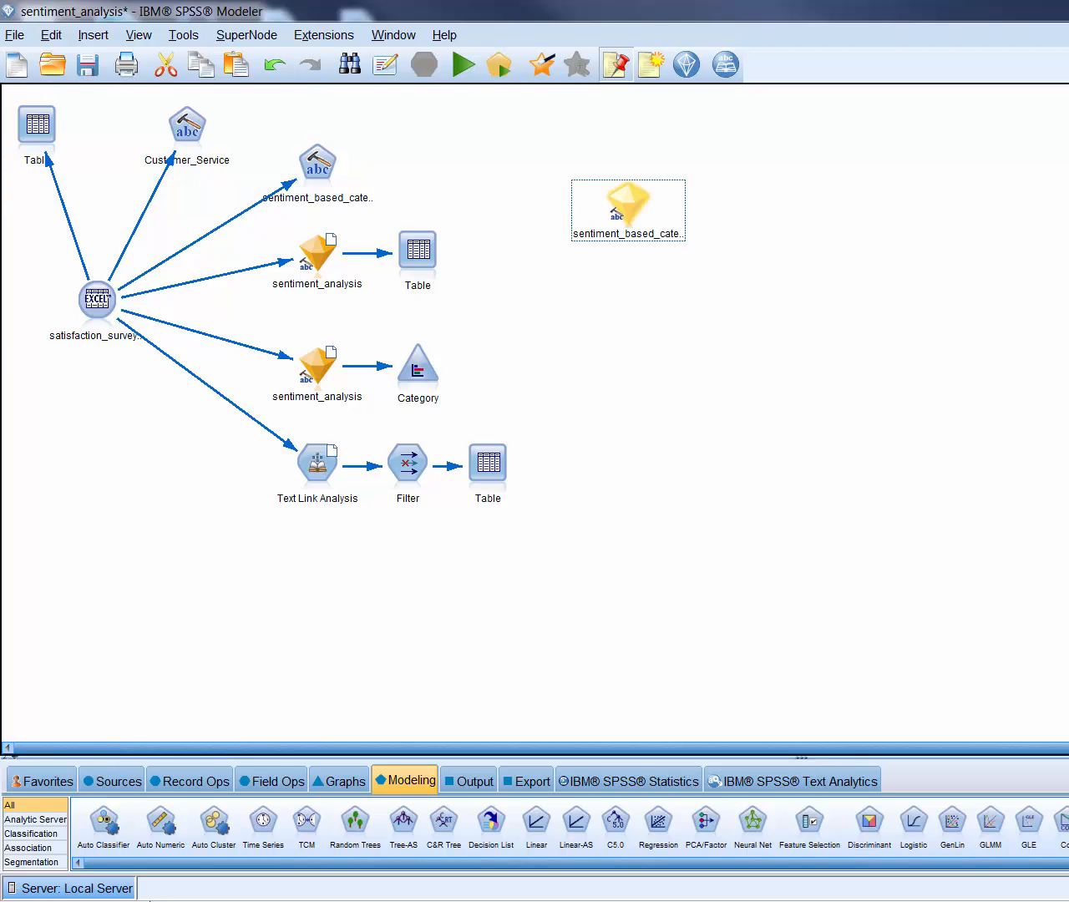
{"action": "left_click", "coordinate": [439, 595]}
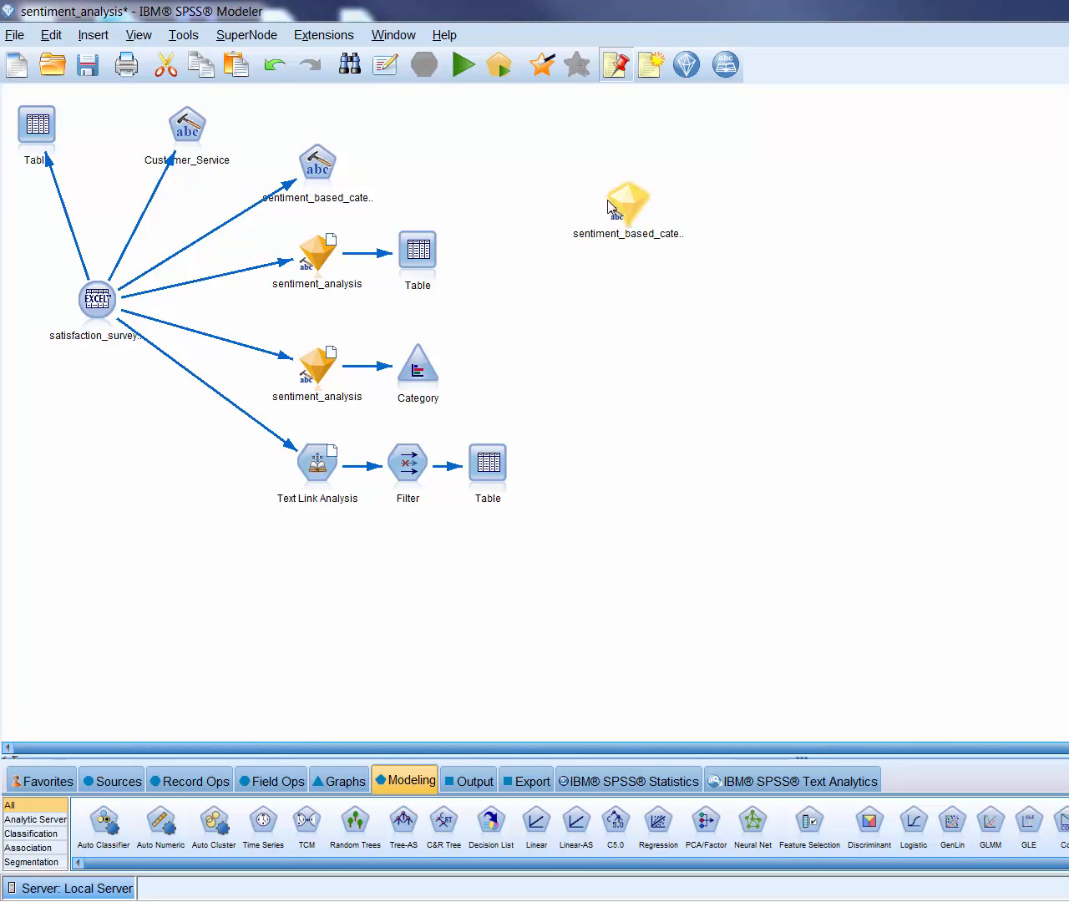
{"action": "left_click_drag", "start_coordinate": [624, 202], "coordinate": [543, 195]}
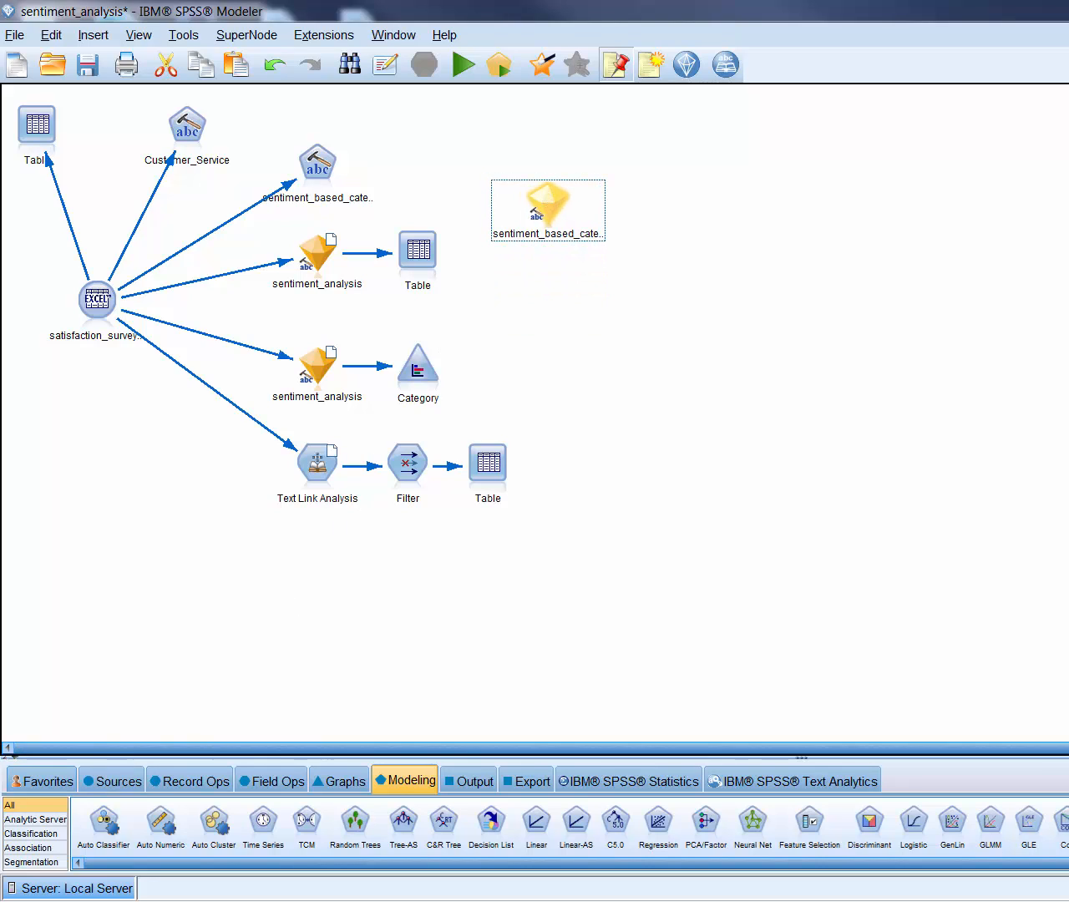
{"action": "left_click", "coordinate": [50, 901]}
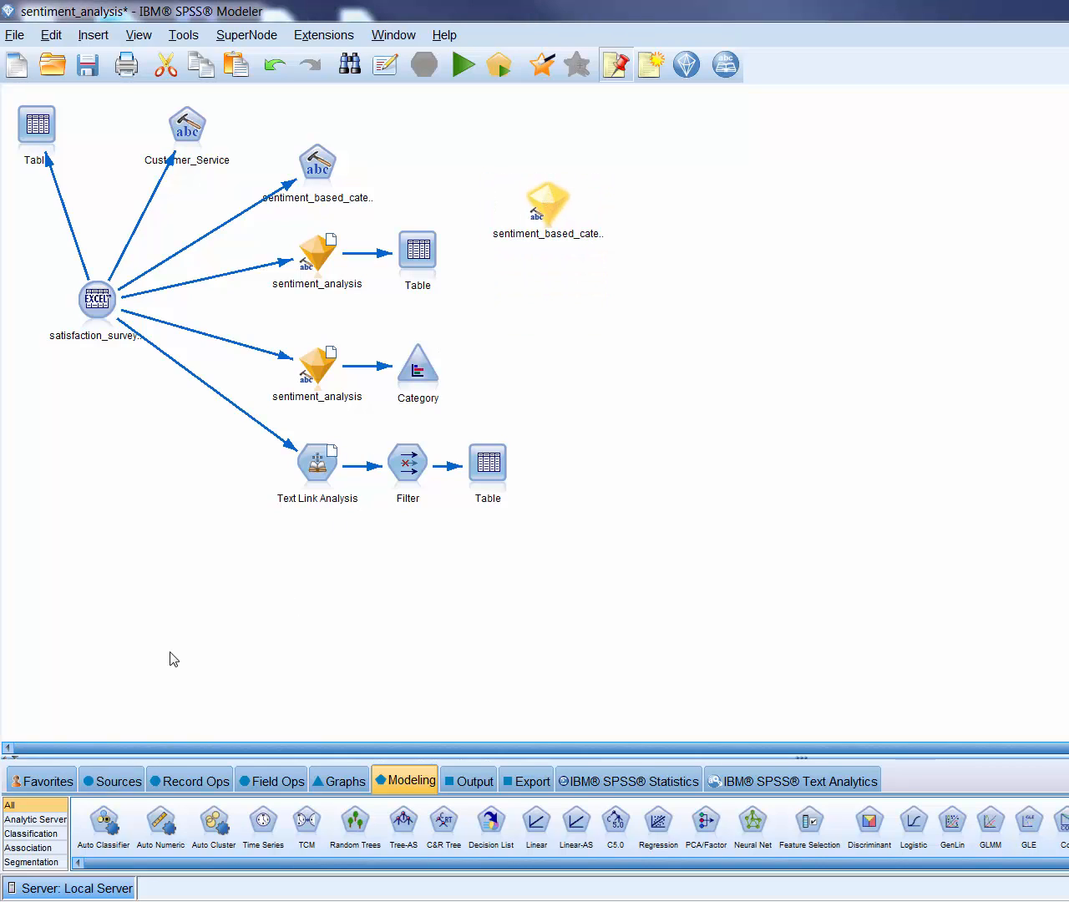
Step: Connect the satisfaction_survey Excel source to the new sentiment_based_categories nugget and review the nugget's list of sentiment categories
{"action": "left_click", "coordinate": [96, 304]}
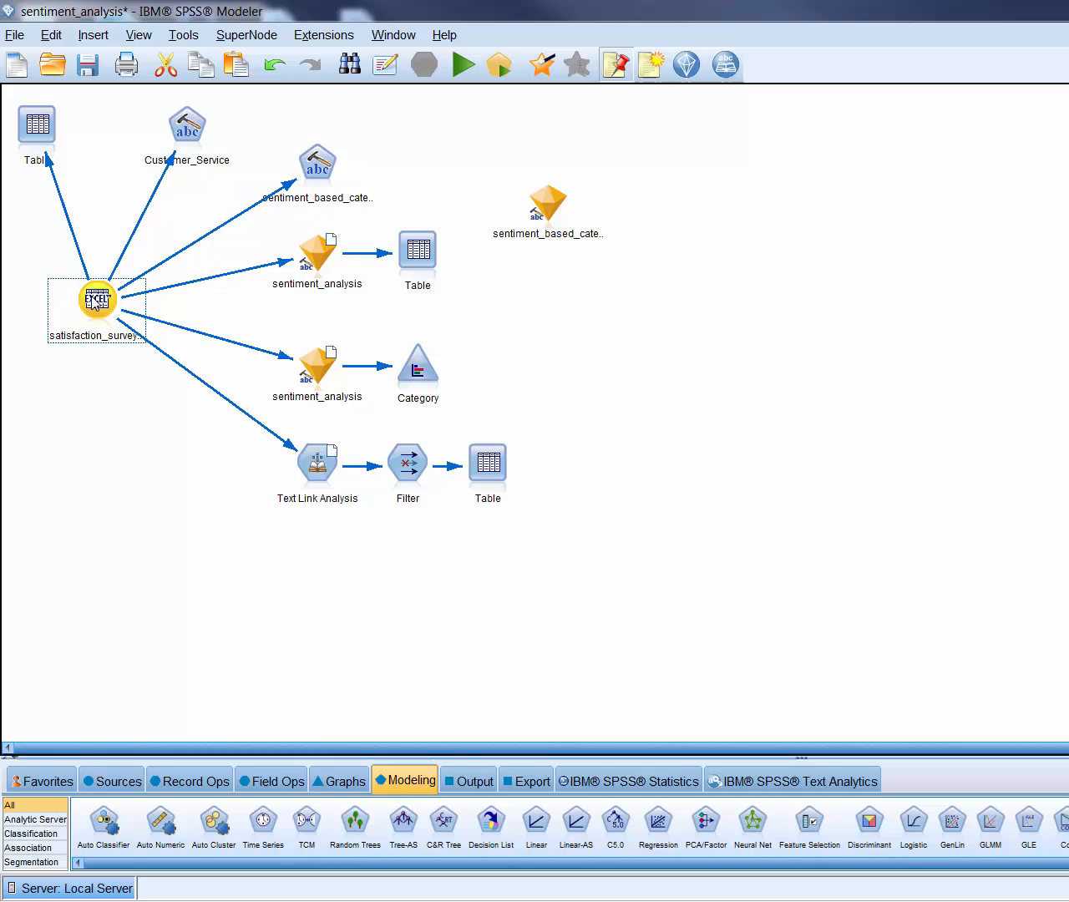
{"action": "double_click", "coordinate": [555, 208]}
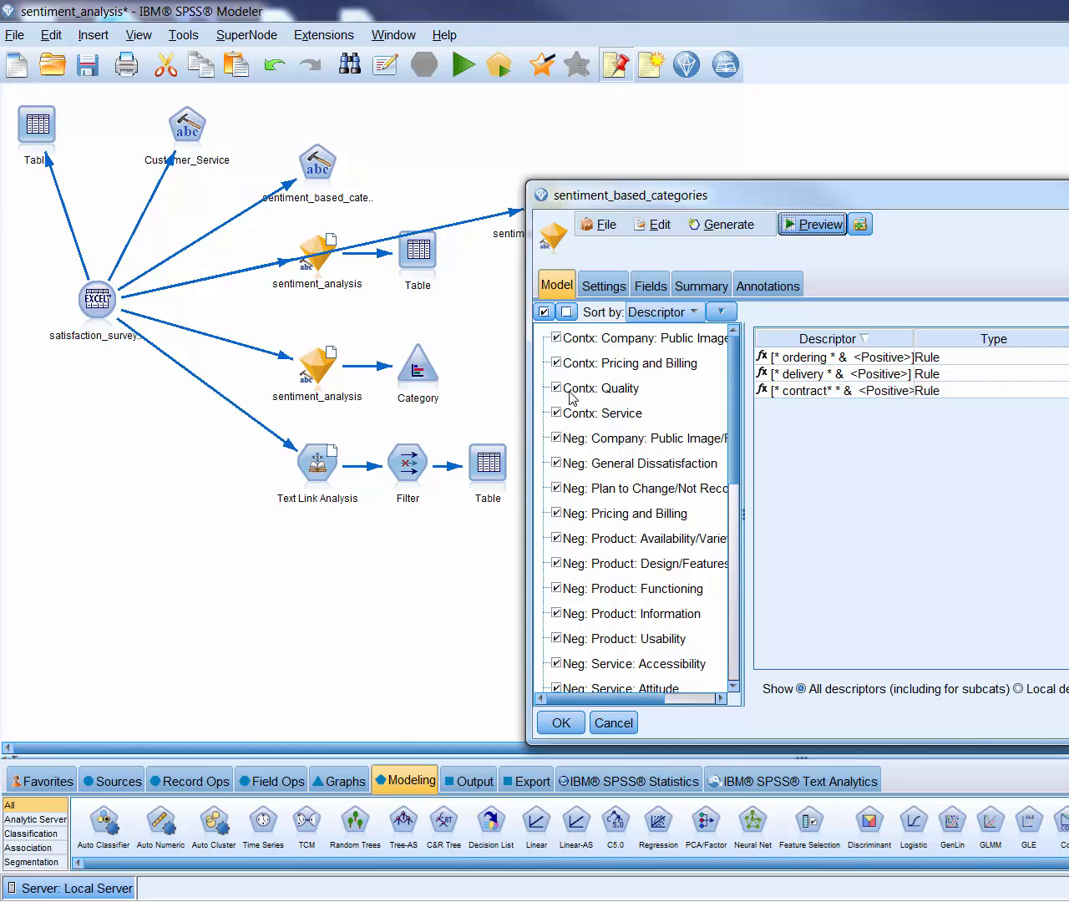
{"action": "left_click_drag", "start_coordinate": [738, 434], "coordinate": [718, 657]}
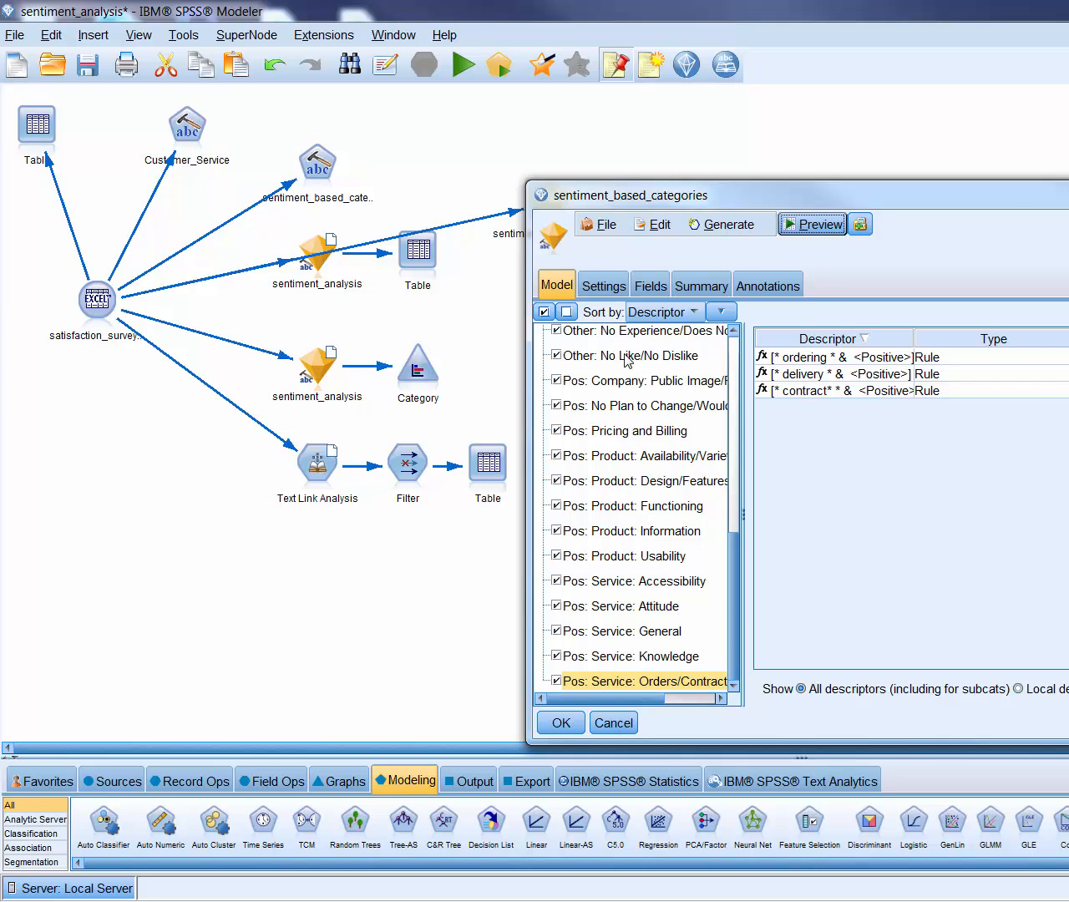
{"action": "left_click", "coordinate": [561, 723]}
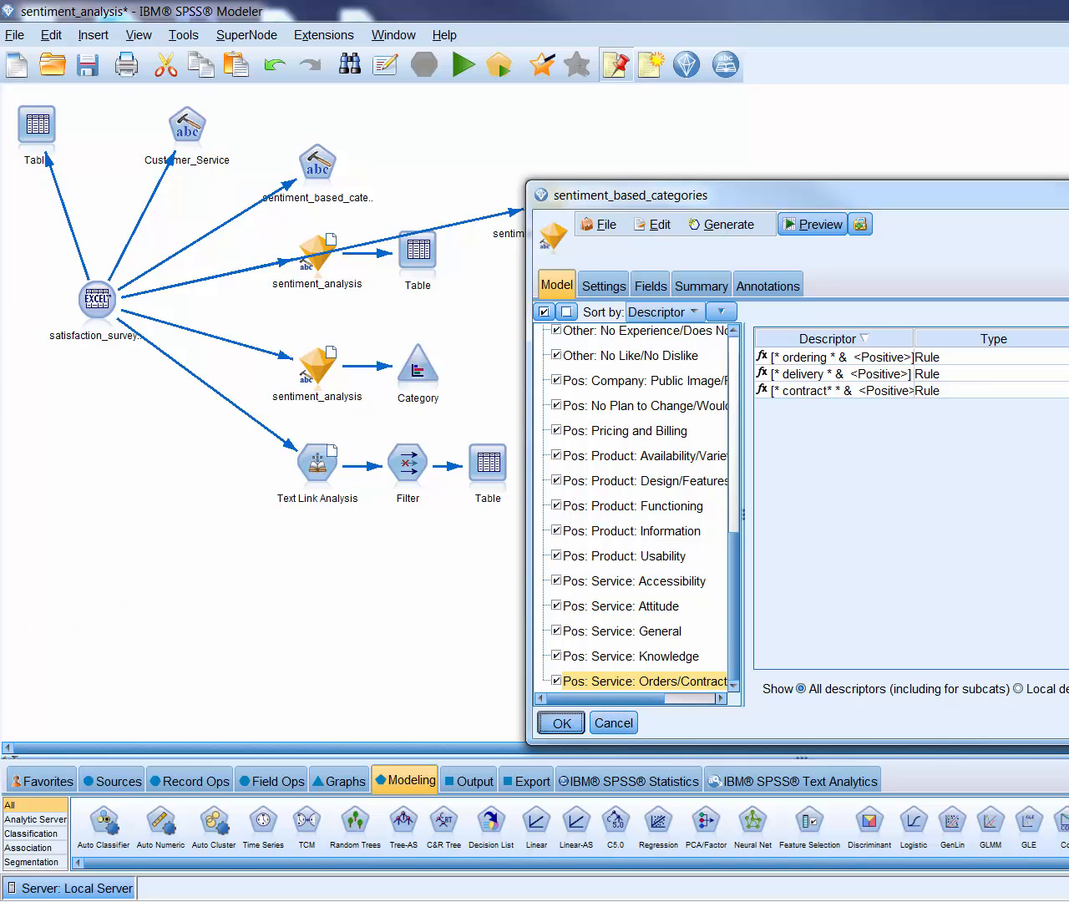